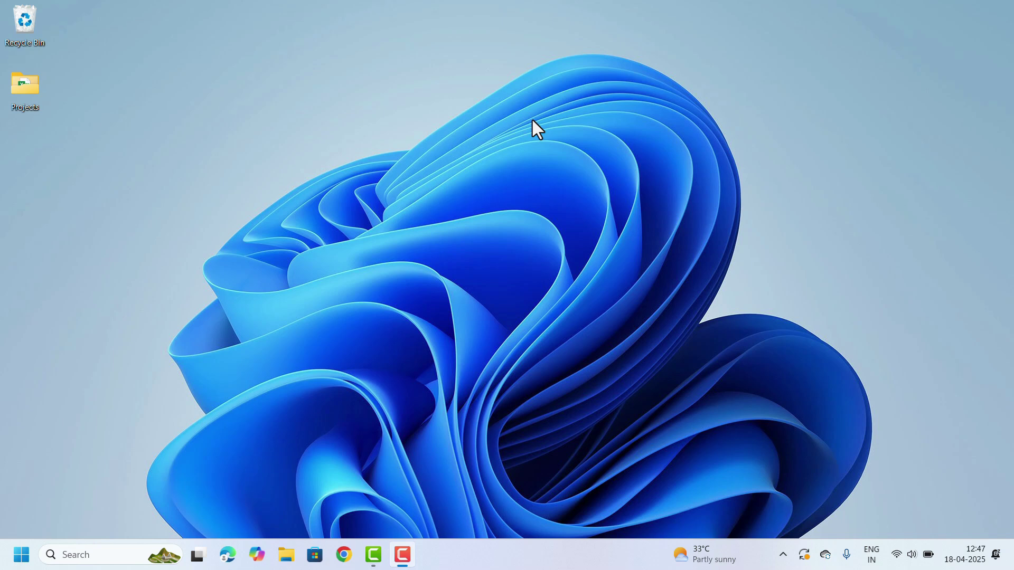
Launch Device Manager from the Win+X menu and expand Network adapters
{"action": "key", "text": "super+x"}
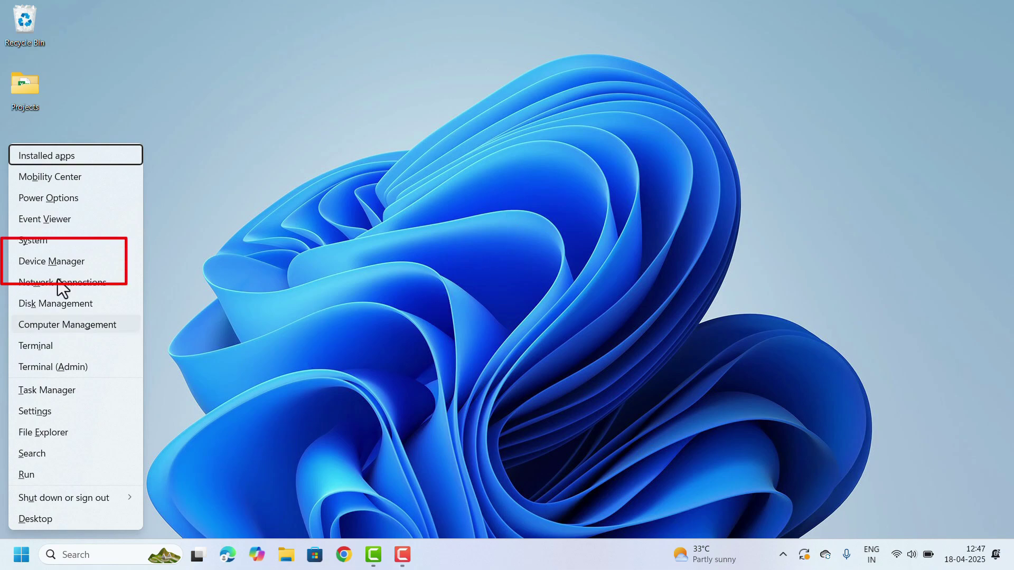
{"action": "left_click", "coordinate": [54, 263]}
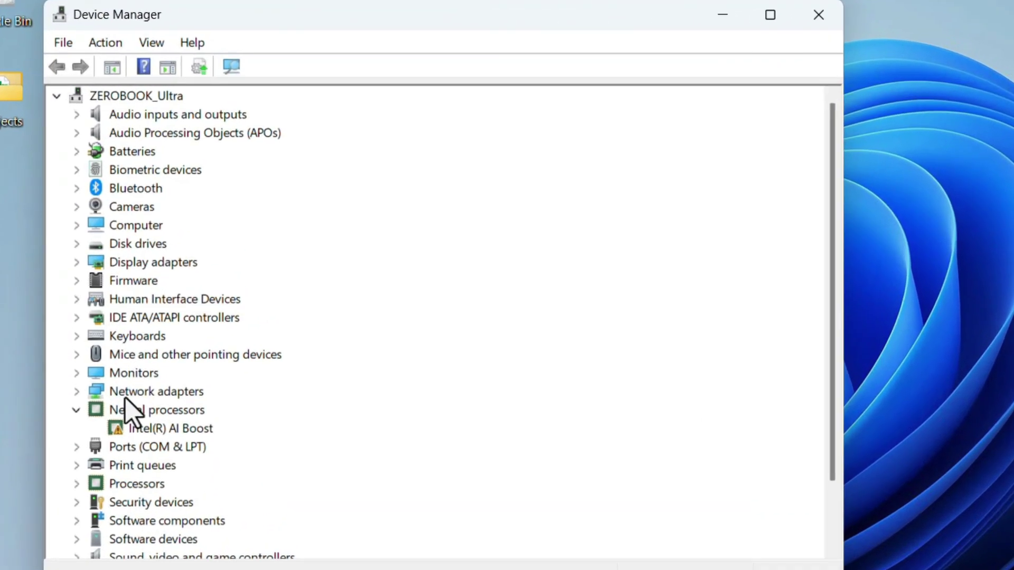
{"action": "left_click", "coordinate": [107, 305]}
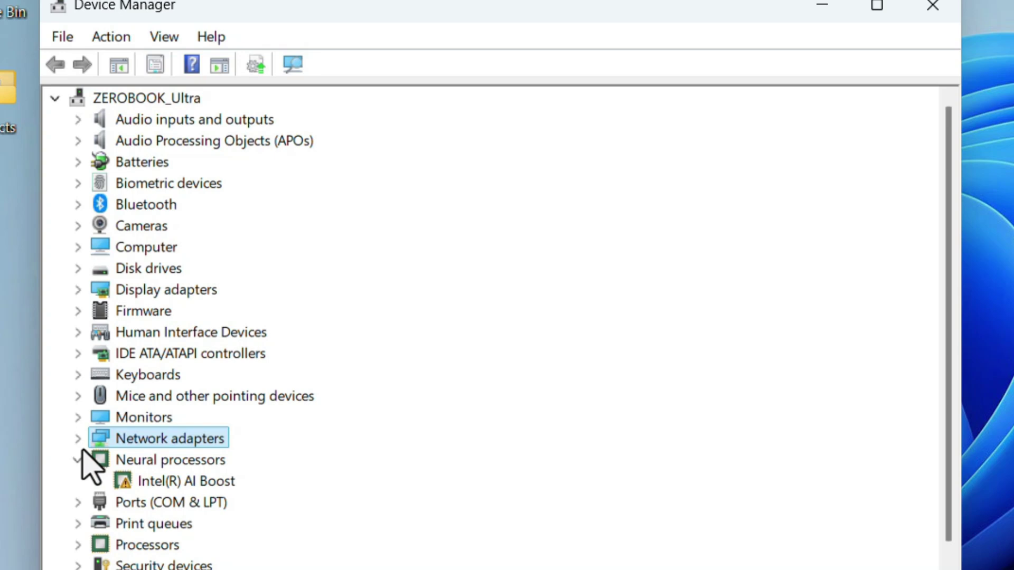
{"action": "key", "text": "Right"}
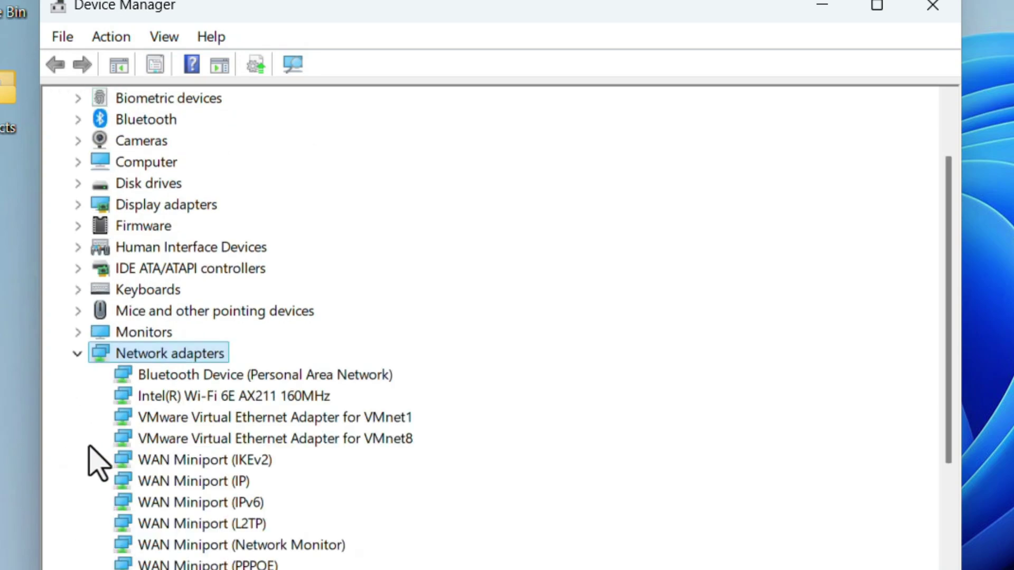
Update the Intel Wi-Fi 6E AX211 driver via automatic search, confirming the best driver is already installed
{"action": "left_click", "coordinate": [212, 401]}
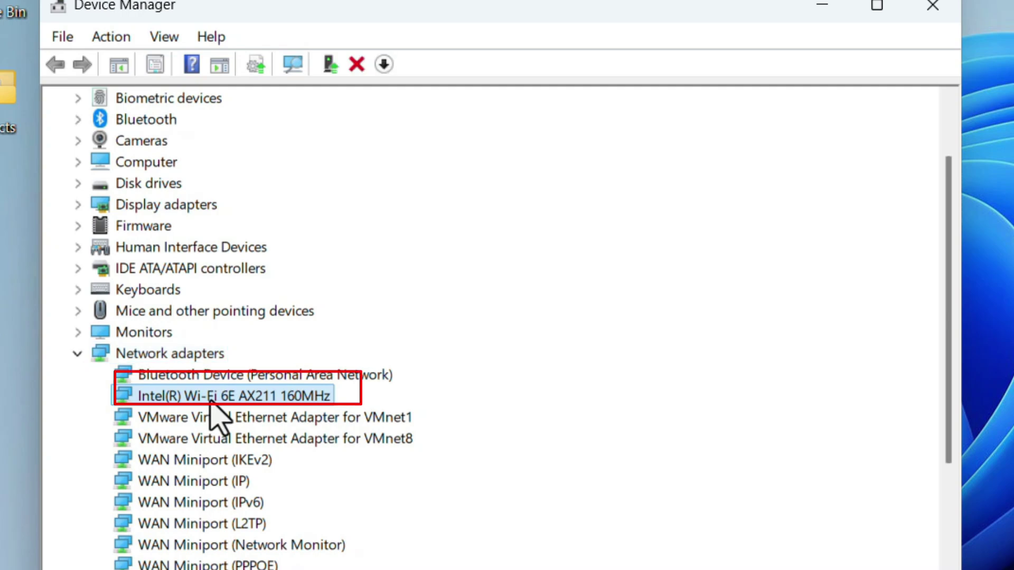
{"action": "right_click", "coordinate": [211, 401]}
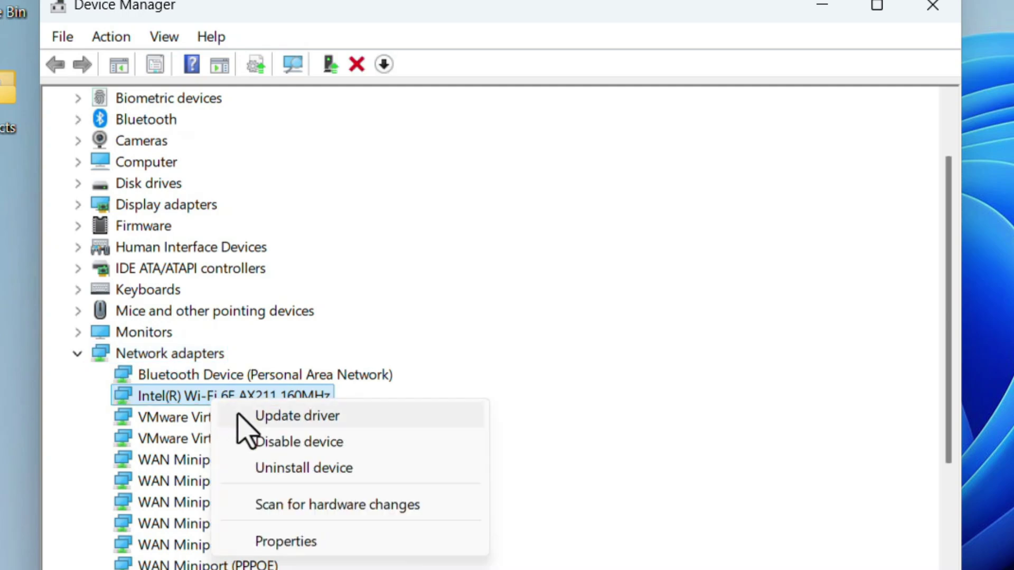
{"action": "left_click", "coordinate": [240, 414]}
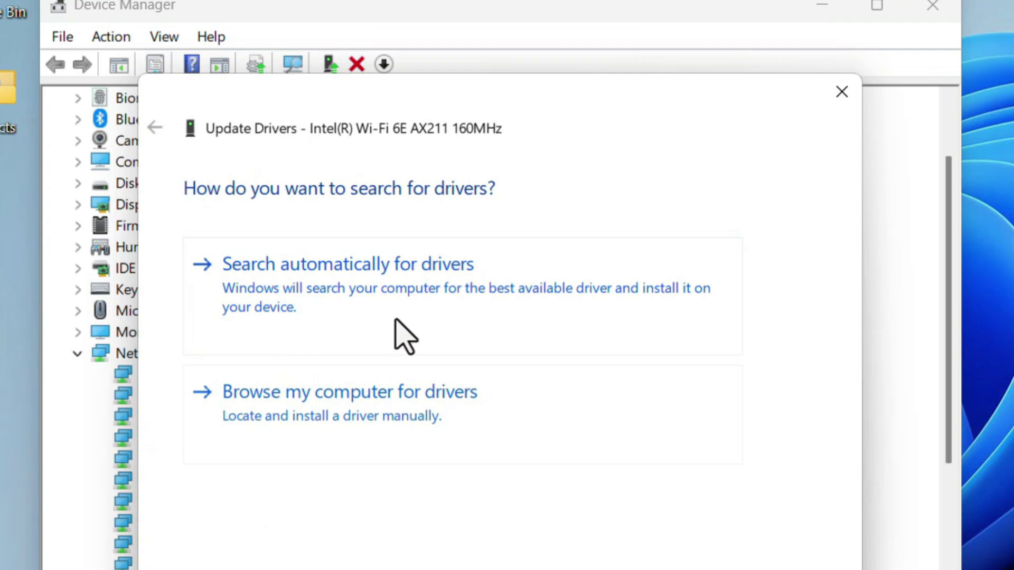
{"action": "left_click", "coordinate": [292, 332]}
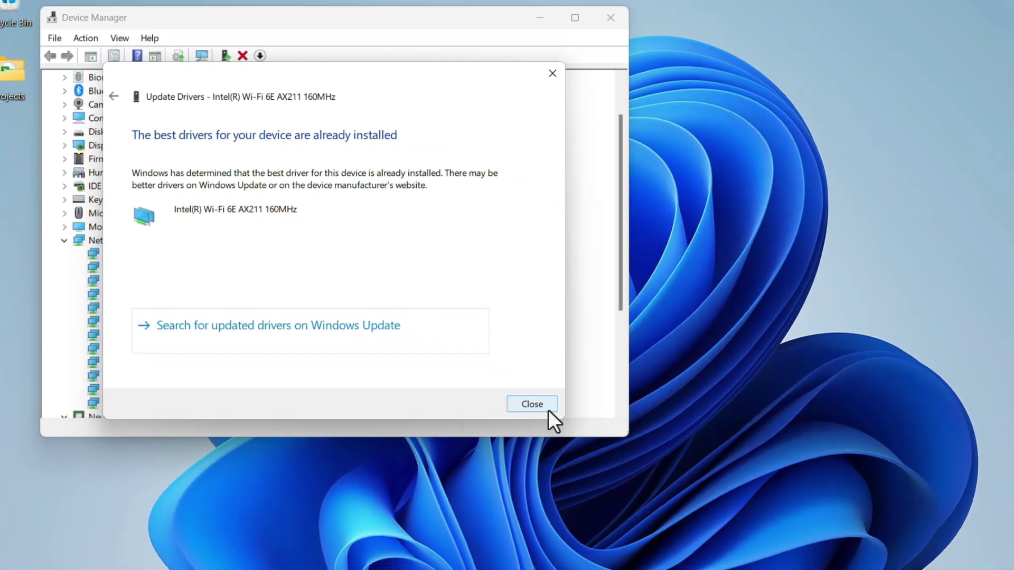
{"action": "left_click", "coordinate": [549, 409]}
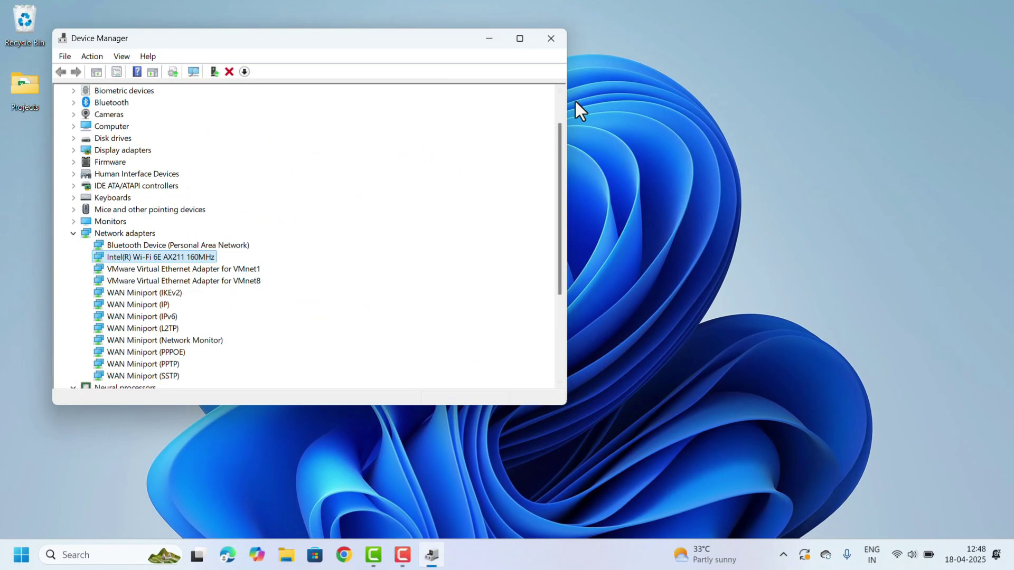
Close the Device Manager window
{"action": "left_click", "coordinate": [553, 48]}
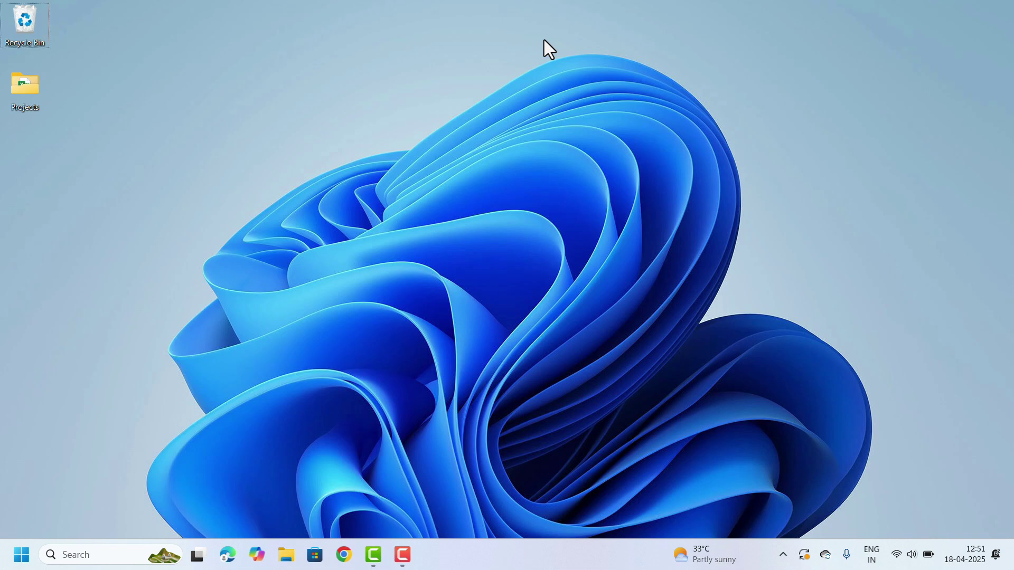
Reach the Network reset page under Network & internet > Advanced network settings
{"action": "key", "text": "super+i"}
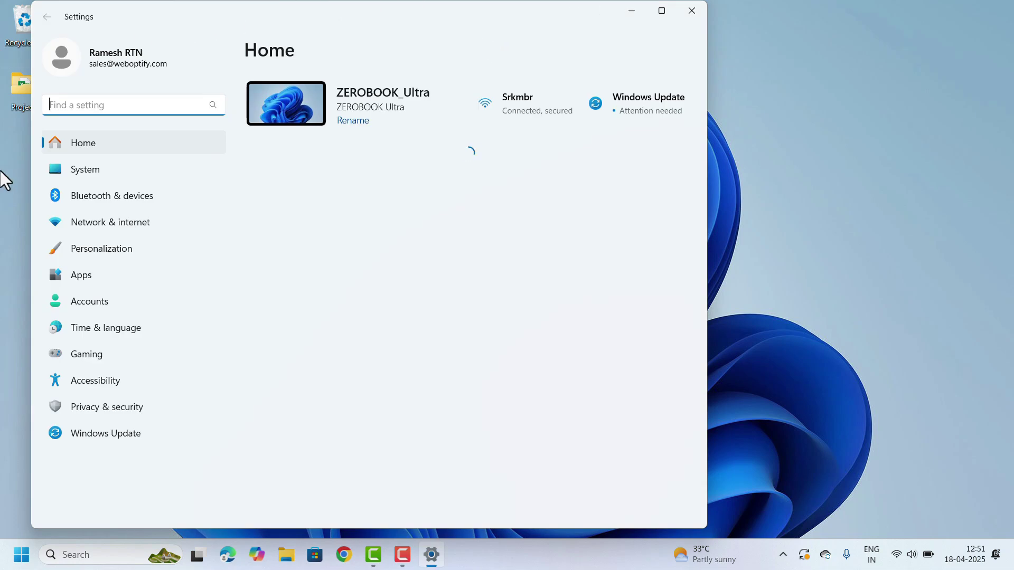
{"action": "left_click", "coordinate": [148, 230]}
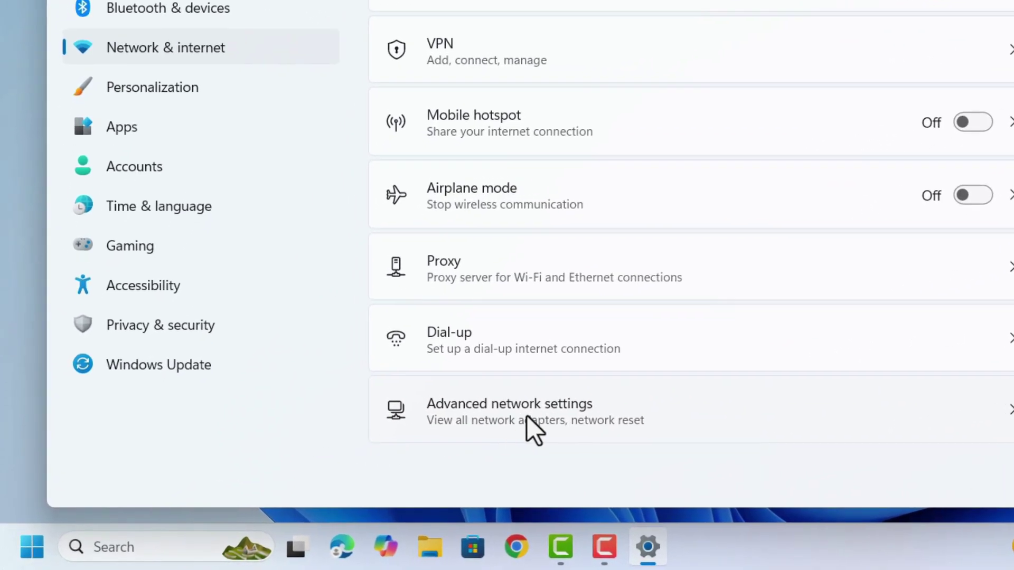
{"action": "left_click", "coordinate": [528, 418]}
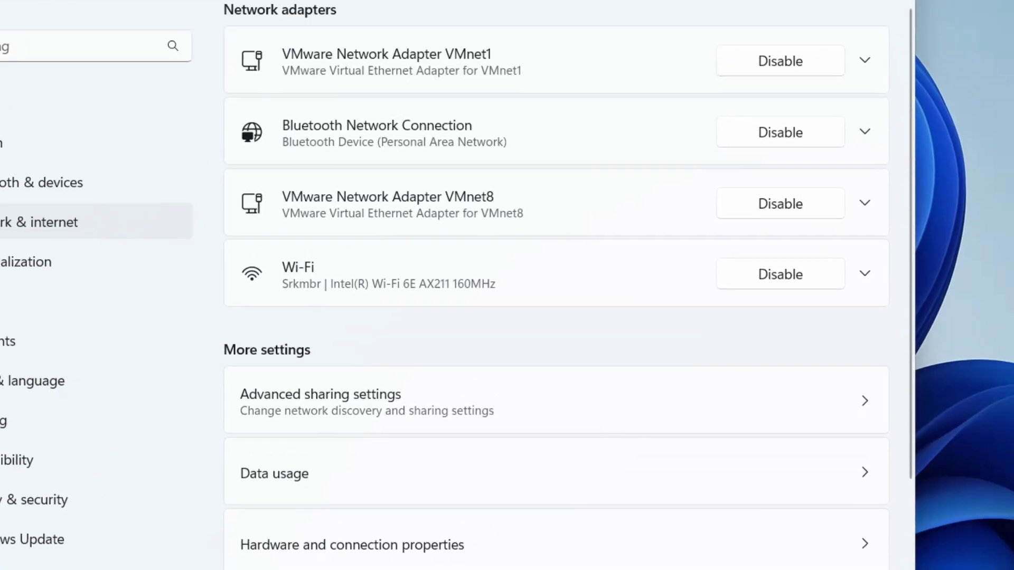
{"action": "left_click", "coordinate": [441, 451]}
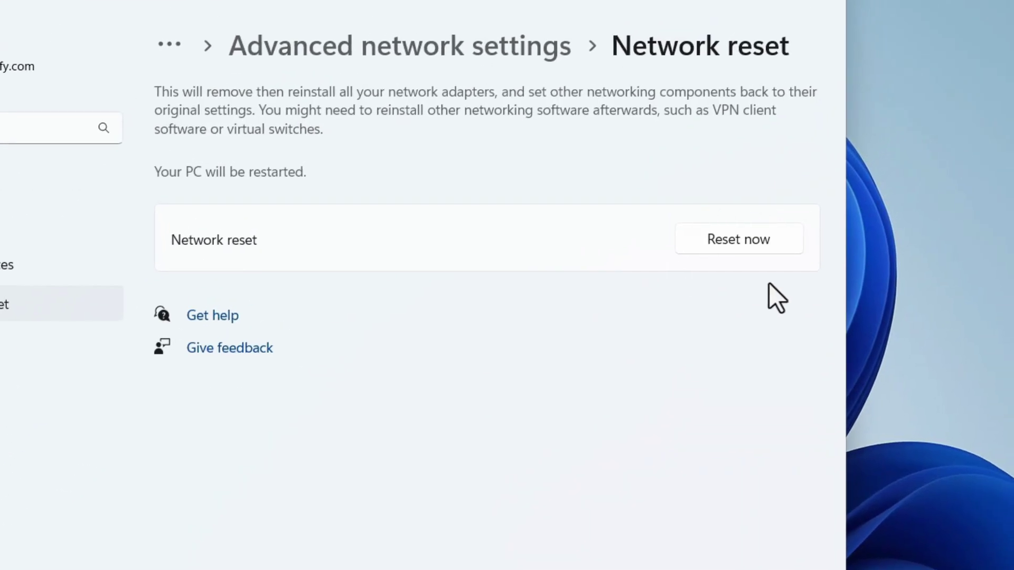
Reset all network adapters to factory settings and acknowledge the sign-out notice
{"action": "left_click", "coordinate": [725, 248]}
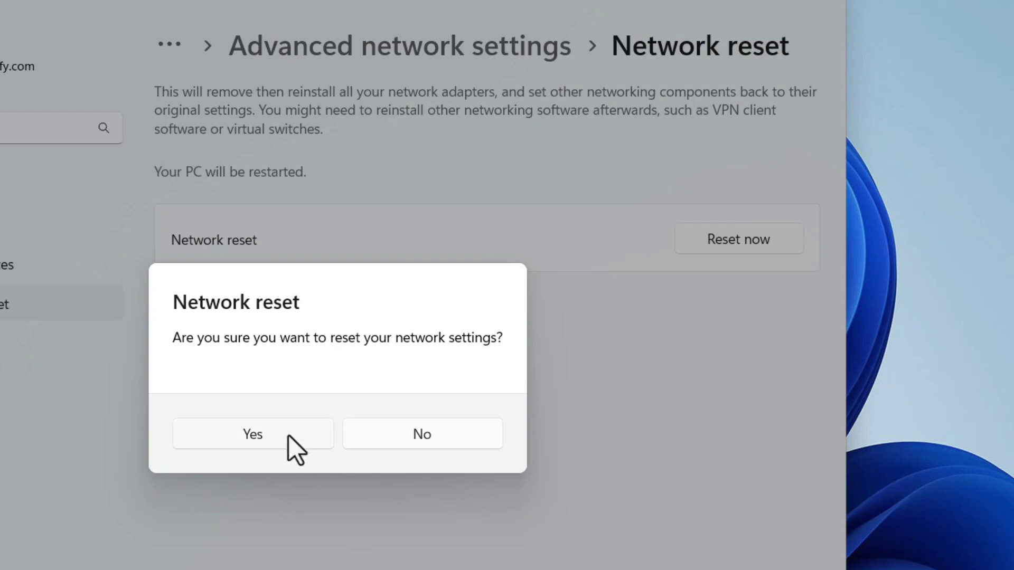
{"action": "left_click", "coordinate": [258, 436]}
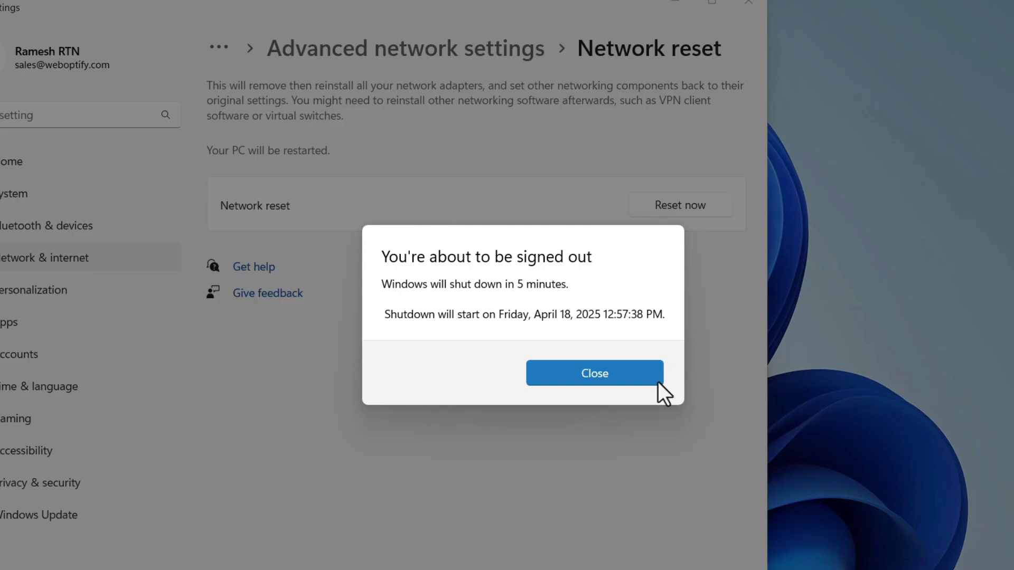
{"action": "left_click", "coordinate": [707, 456]}
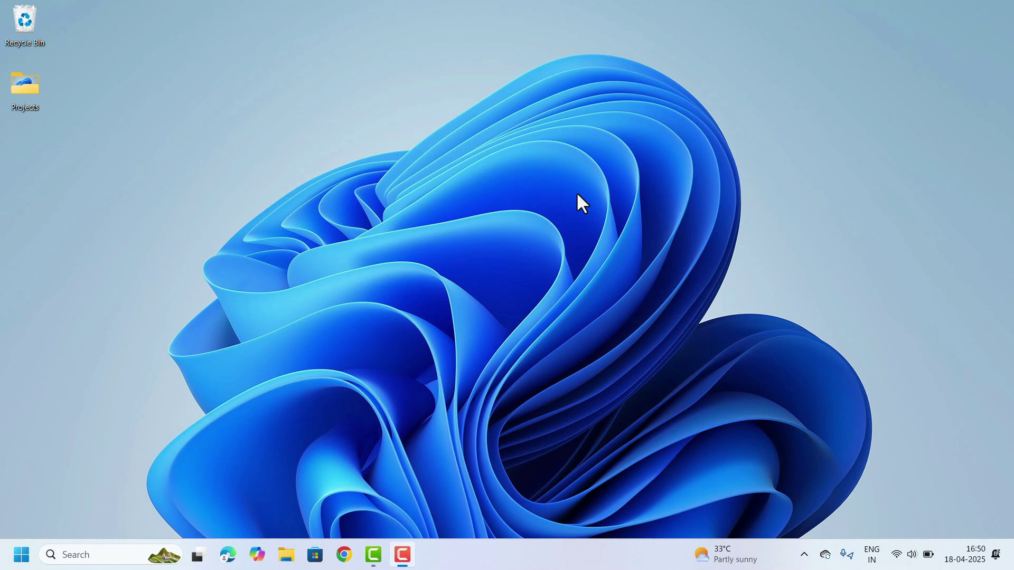
Reopen Device Manager and bring up the Intel Wi-Fi 6E AX211 adapter's Properties
{"action": "key", "text": "super+x"}
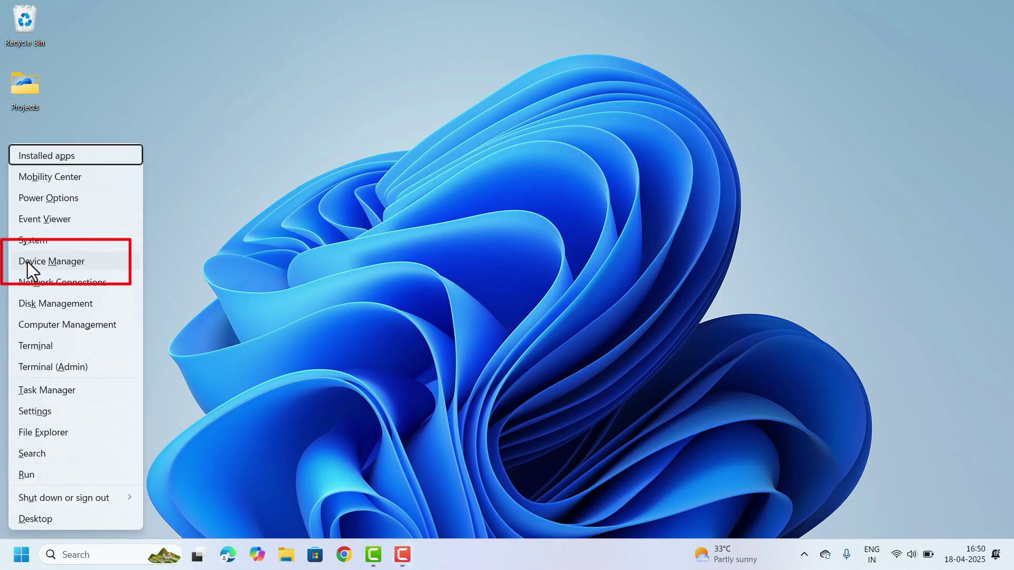
{"action": "left_click", "coordinate": [28, 263]}
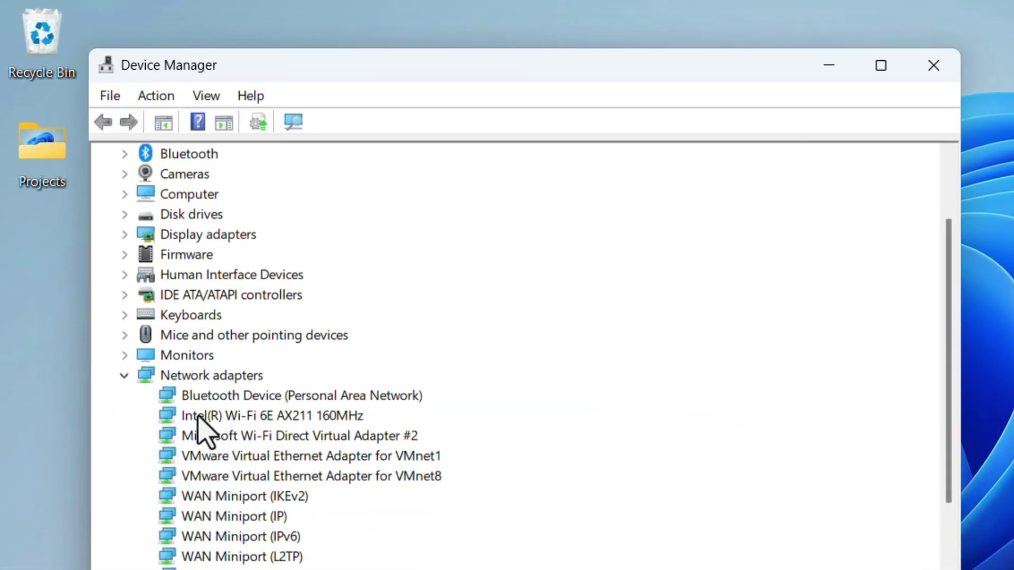
{"action": "left_click", "coordinate": [197, 413]}
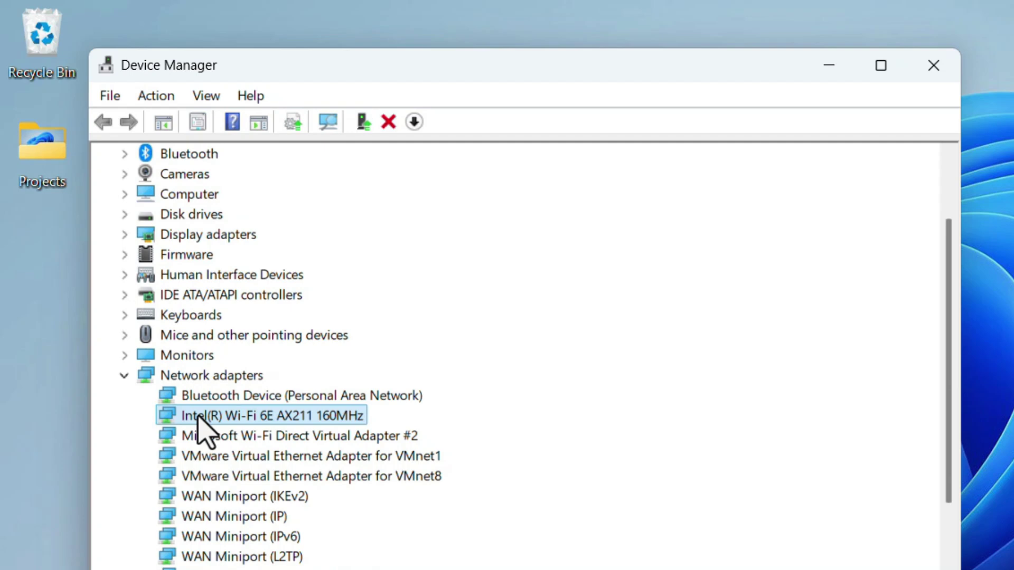
{"action": "right_click", "coordinate": [199, 417]}
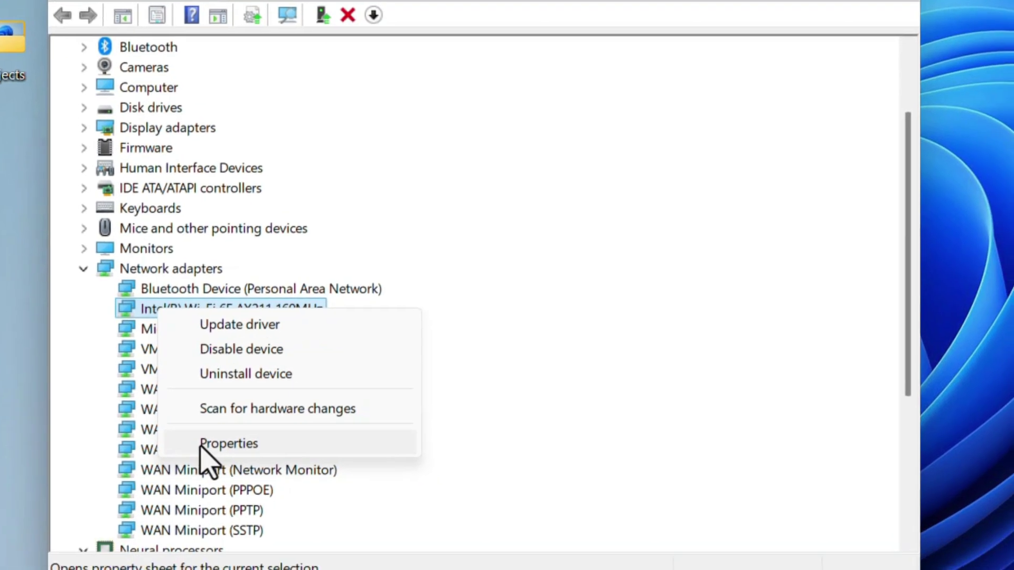
{"action": "left_click", "coordinate": [240, 553]}
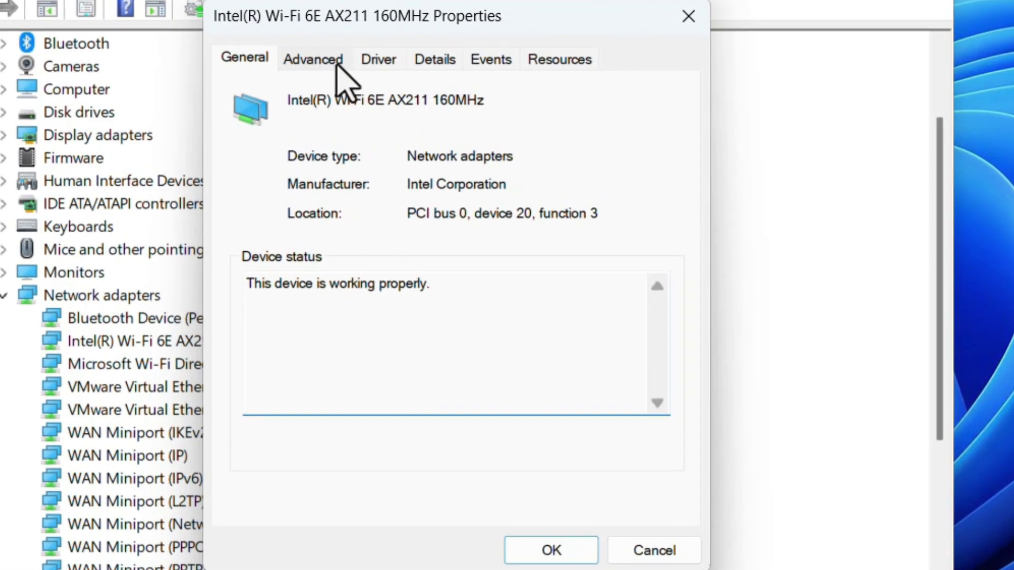
Set Preferred Band to '2. Prefer 2.4GHz band' on the Advanced tab, confirm, and close Device Manager
{"action": "left_click", "coordinate": [314, 59]}
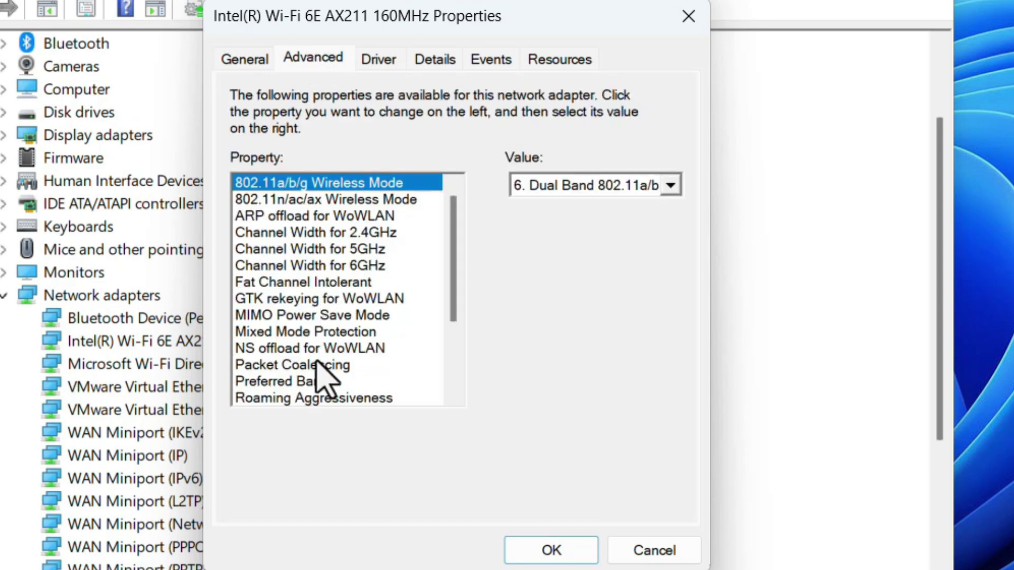
{"action": "left_click", "coordinate": [273, 382]}
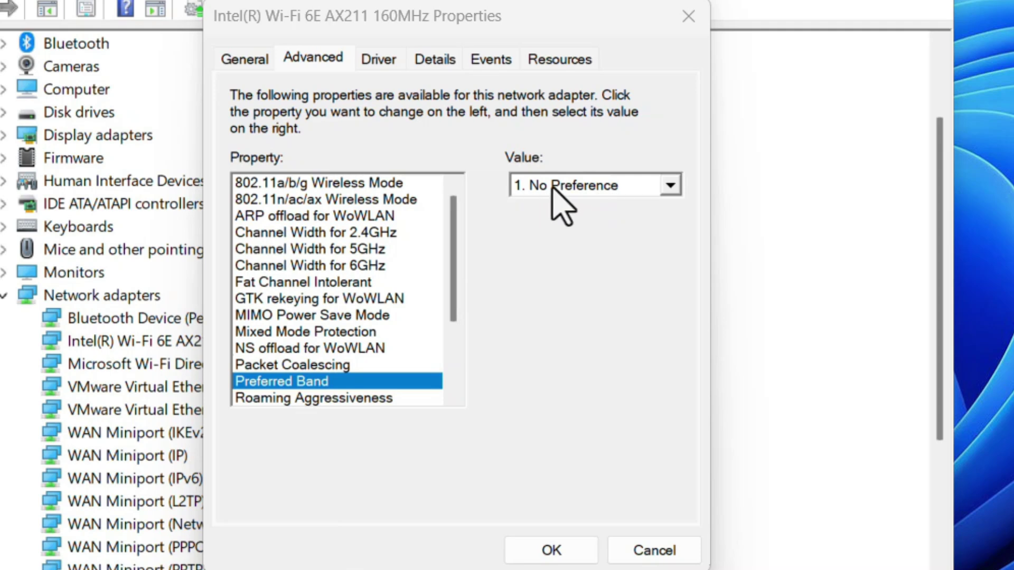
{"action": "left_click", "coordinate": [667, 186]}
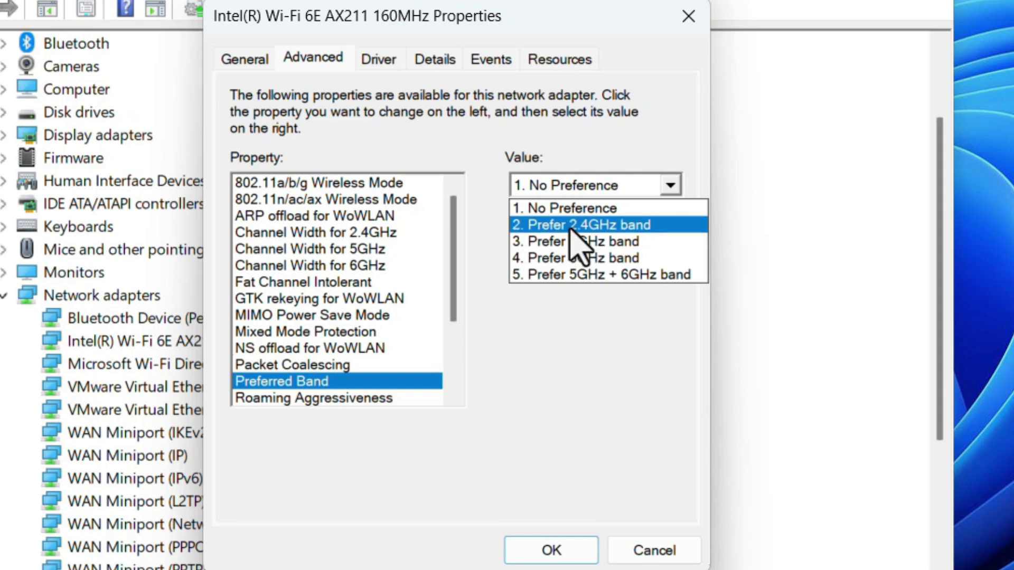
{"action": "left_click", "coordinate": [571, 229]}
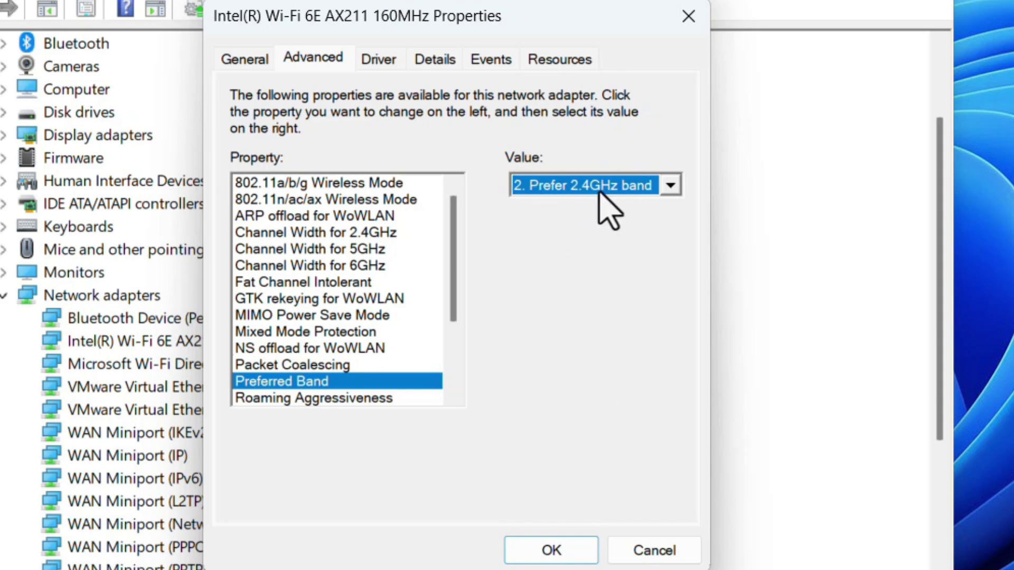
{"action": "left_click", "coordinate": [543, 550]}
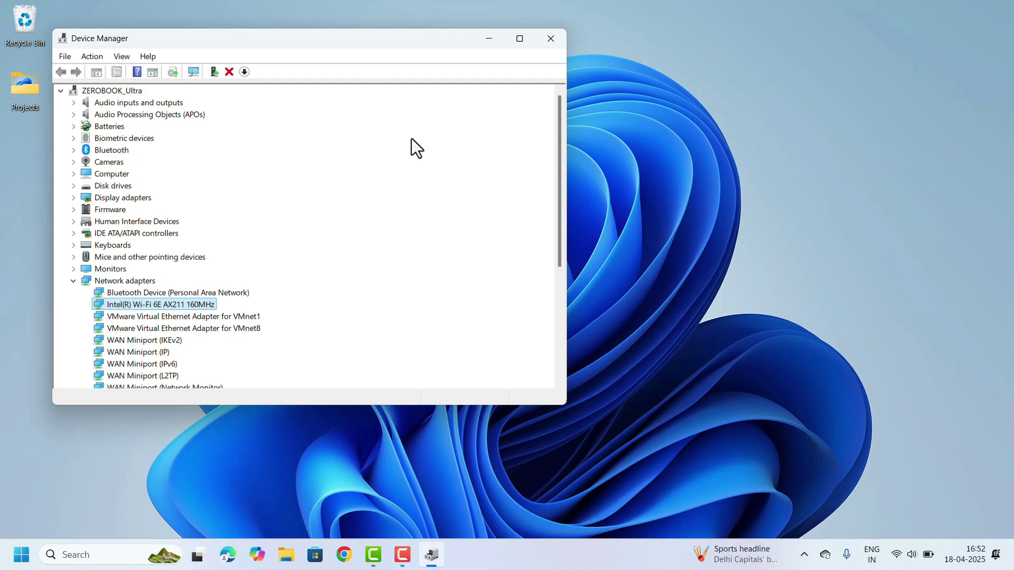
{"action": "left_click", "coordinate": [553, 41]}
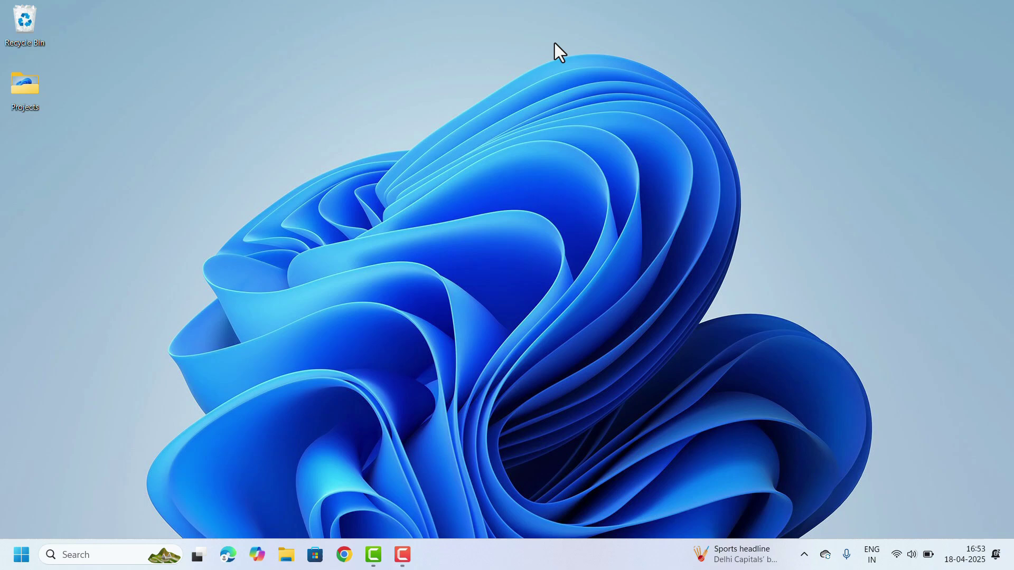
Launch Network Connections by running ncpa.cpl from the Run dialog
{"action": "key", "text": "super+r"}
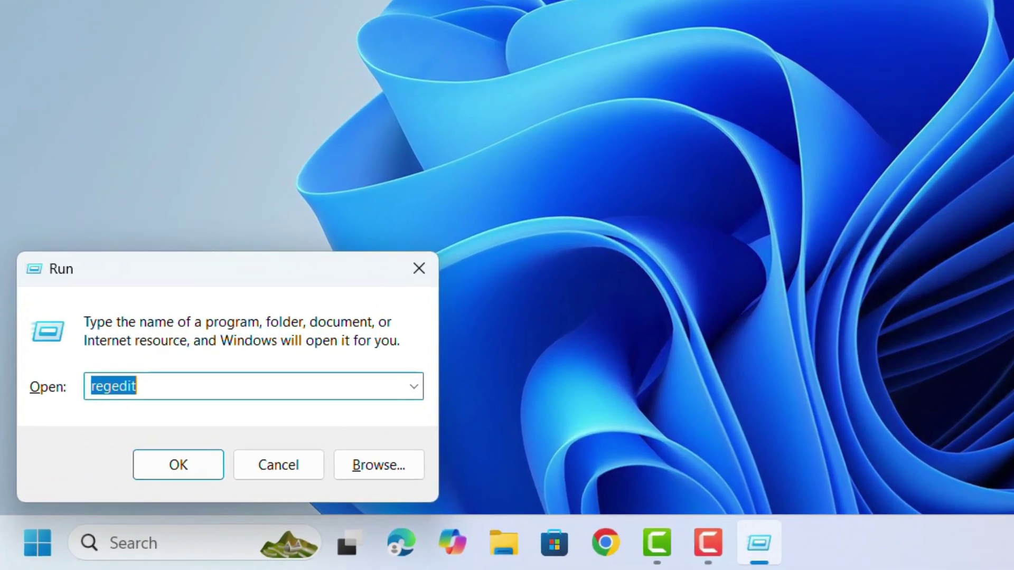
{"action": "type", "text": "nc"}
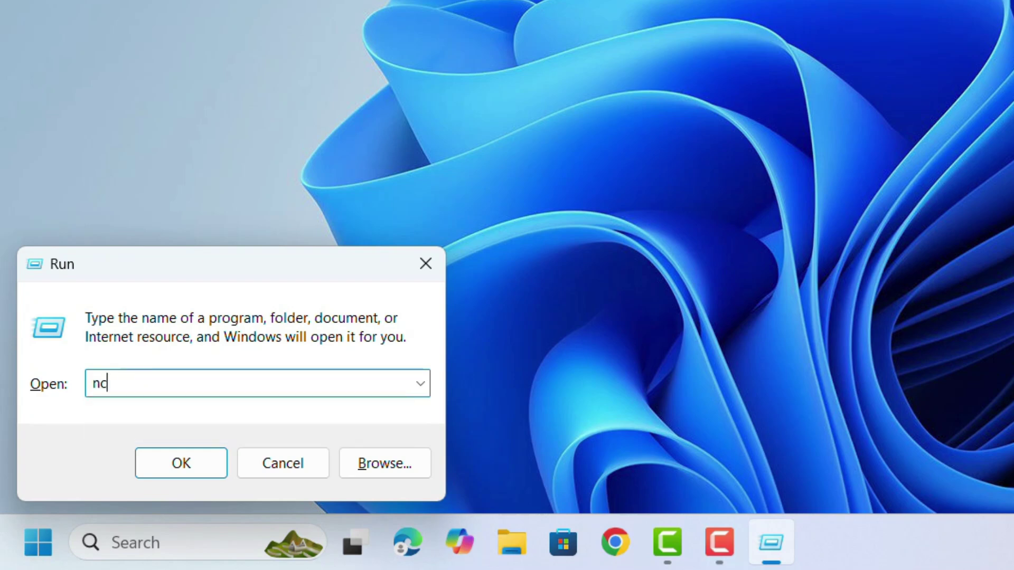
{"action": "type", "text": "pa.cpl"}
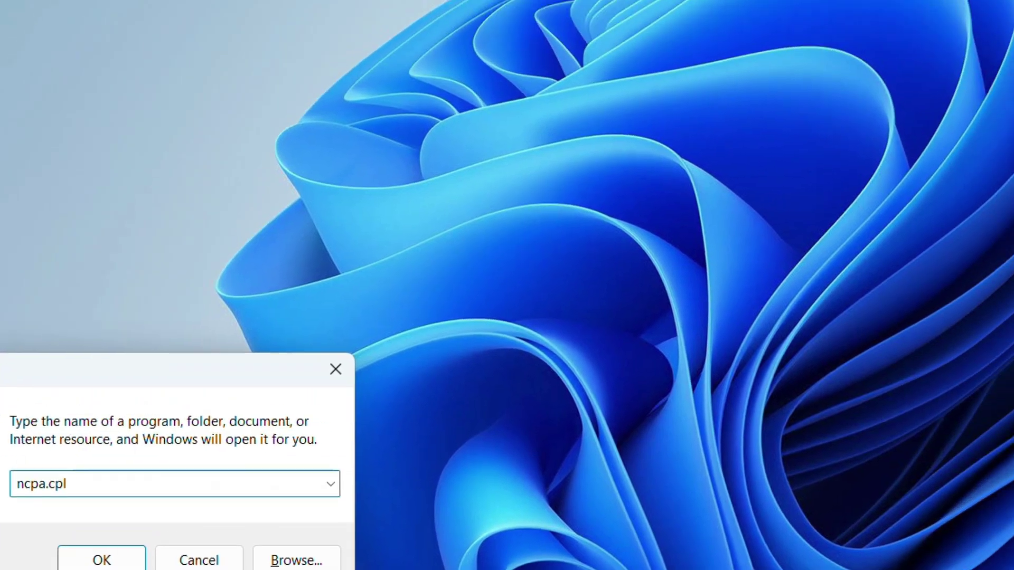
{"action": "key", "text": "Return"}
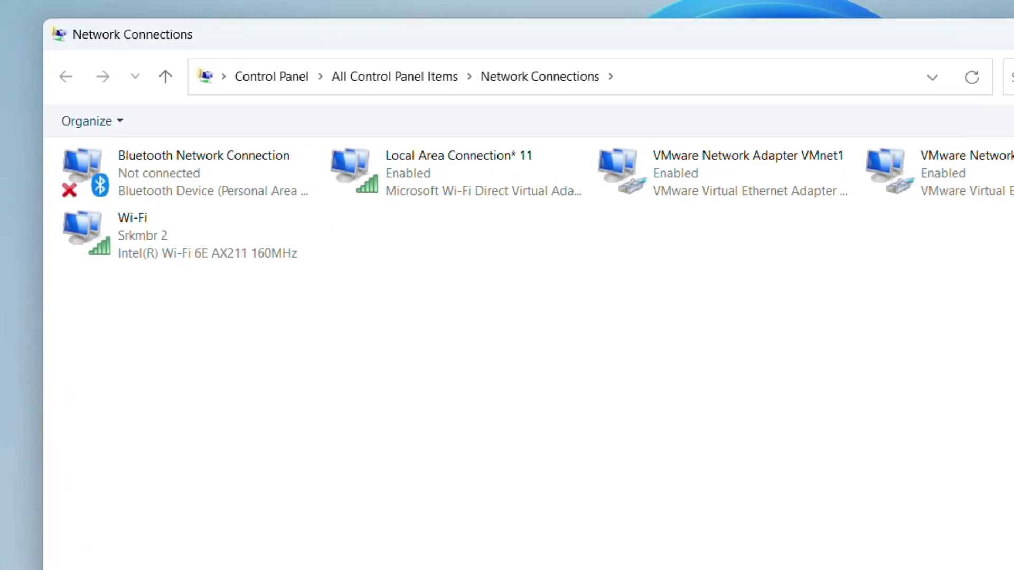
Bring up the Wi-Fi connection's Properties in Network Connections
{"action": "left_click", "coordinate": [163, 238]}
{"action": "right_click", "coordinate": [162, 237]}
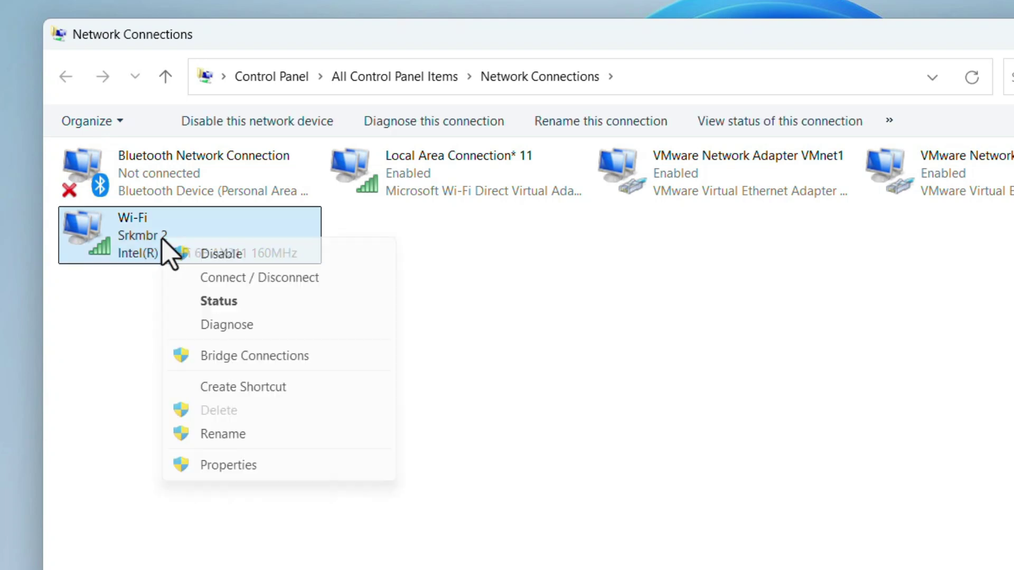
{"action": "left_click", "coordinate": [222, 469]}
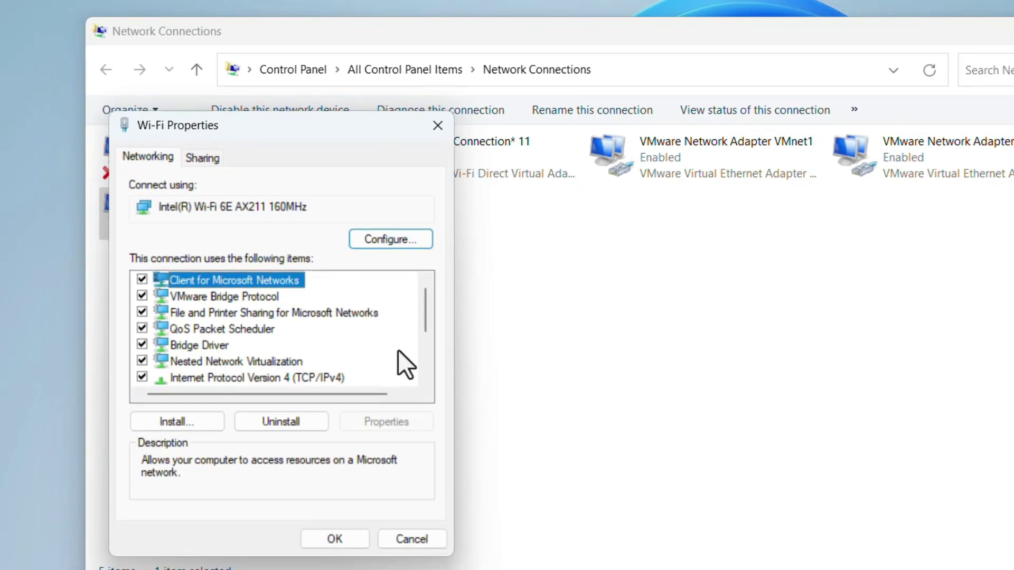
Uncheck Internet Protocol Version 6 (TCP/IPv6) for the Wi-Fi connection and confirm with OK
{"action": "left_click", "coordinate": [425, 363]}
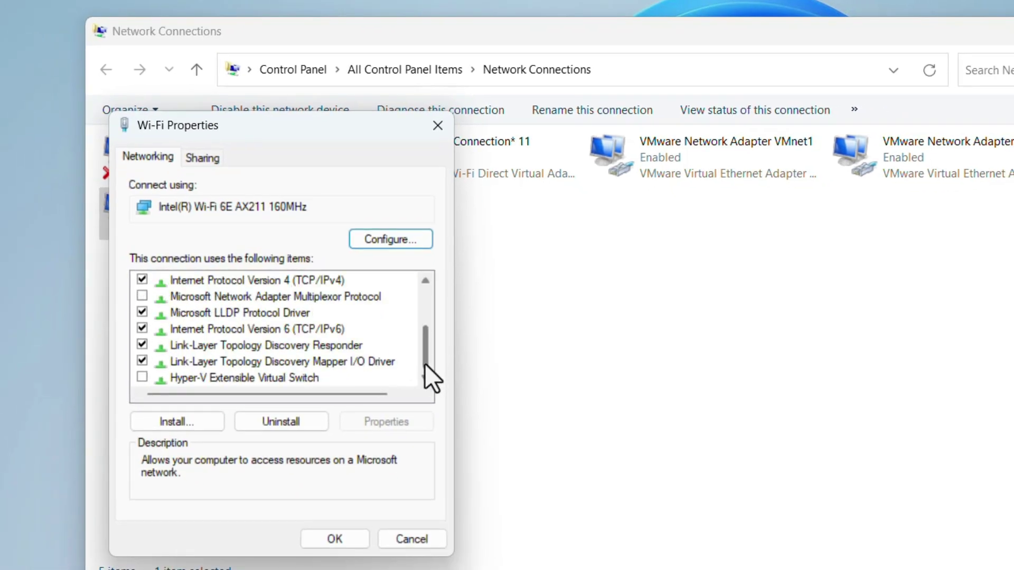
{"action": "left_click", "coordinate": [286, 282]}
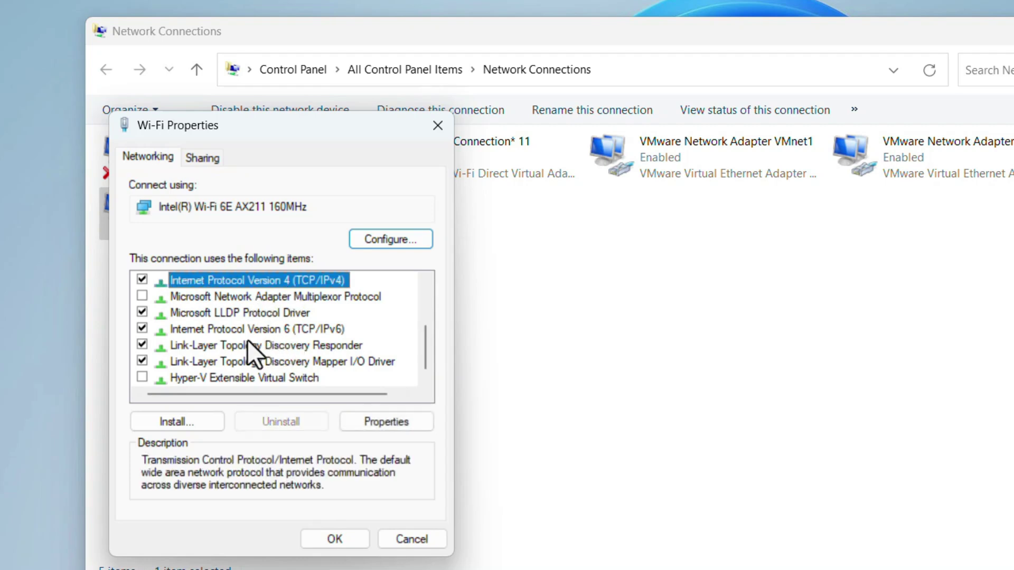
{"action": "left_click", "coordinate": [291, 333]}
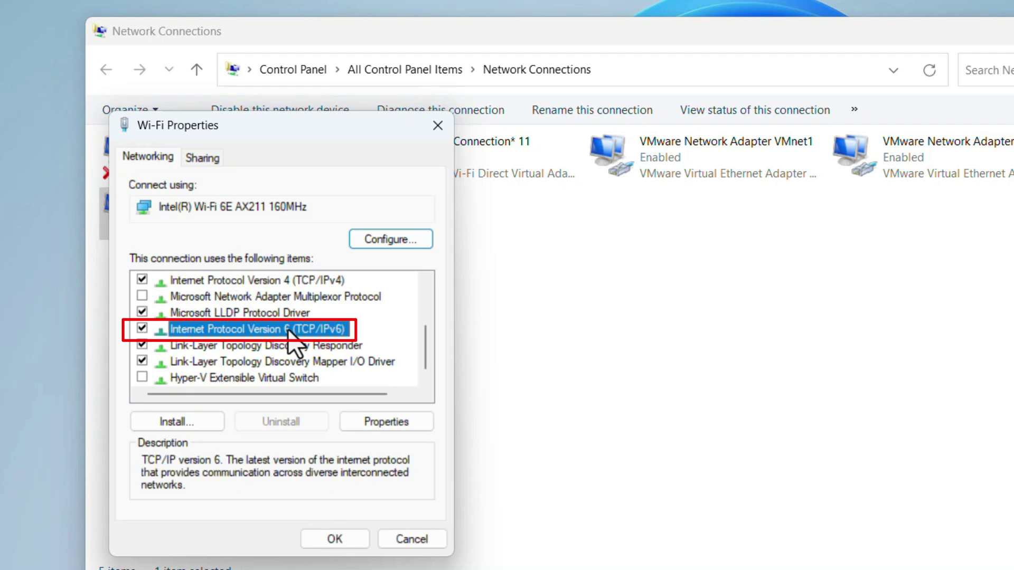
{"action": "left_click", "coordinate": [141, 331]}
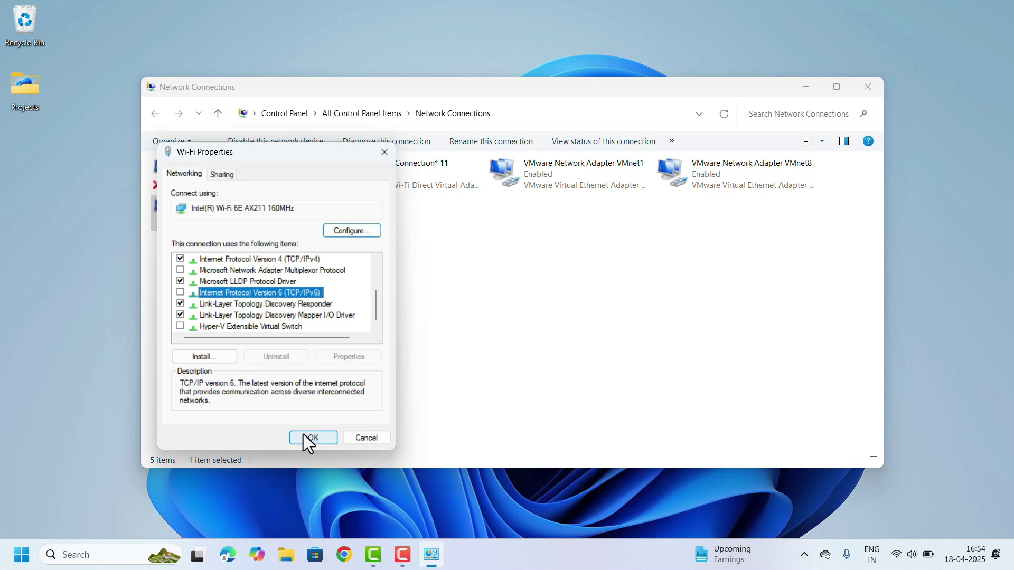
{"action": "left_click", "coordinate": [303, 435]}
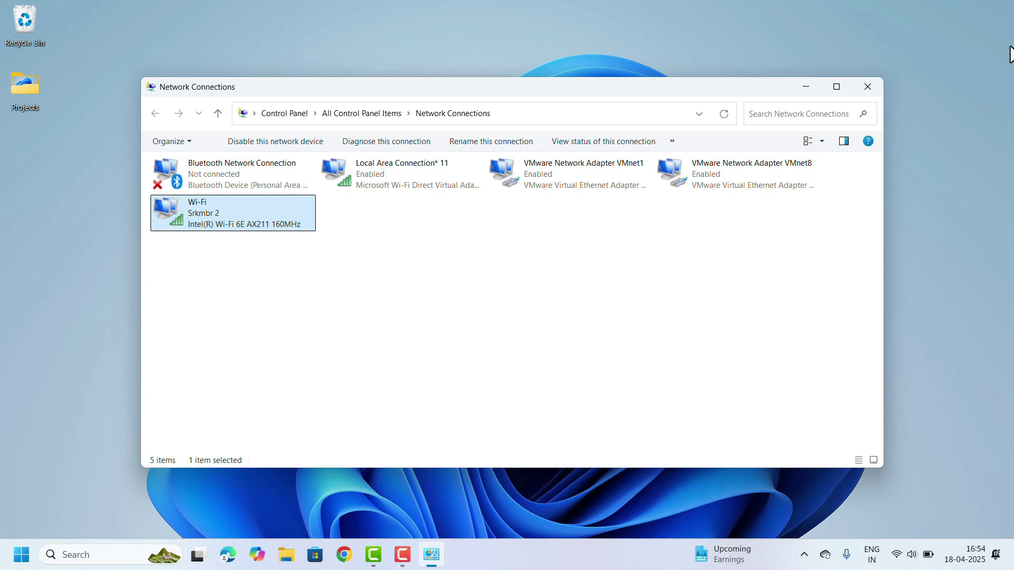
{"action": "left_click", "coordinate": [867, 87]}
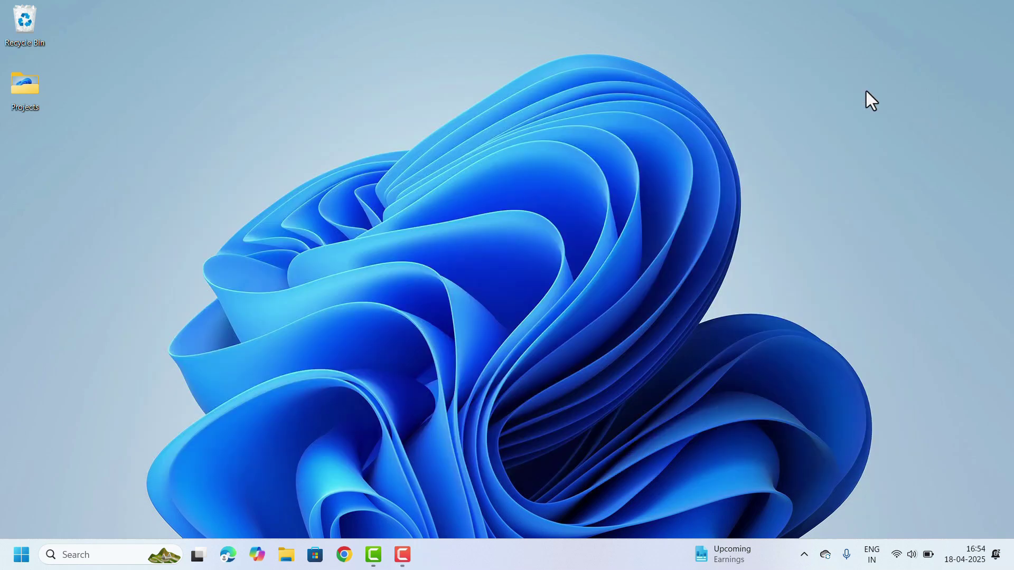